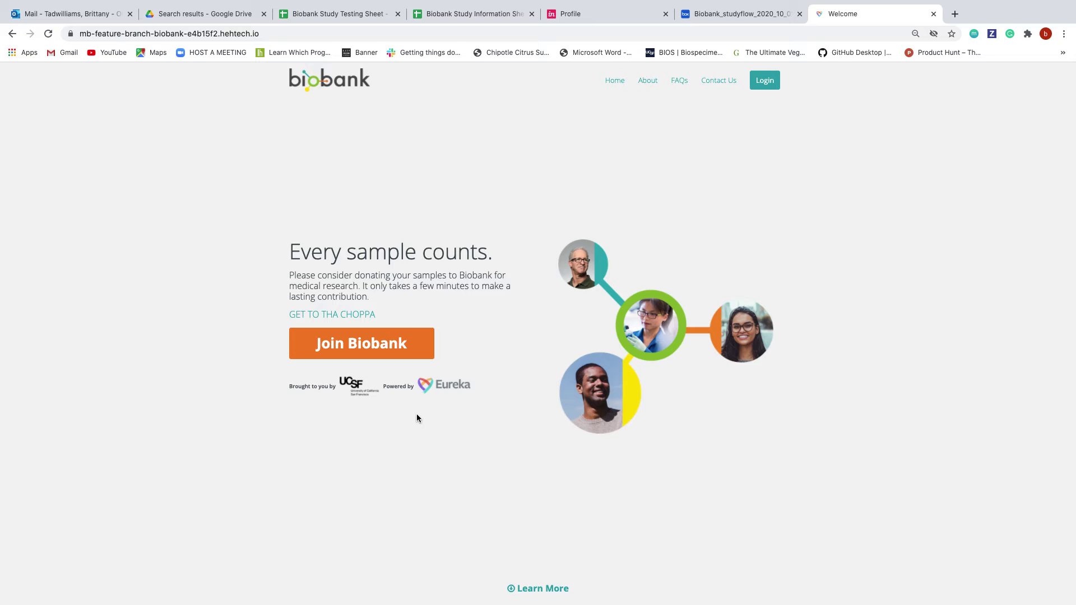
Step: Review the home, About, FAQs and Contact Us pages, including the answer to "What are biospecimens?", and return to the home page
scroll(417, 417, down, 15)
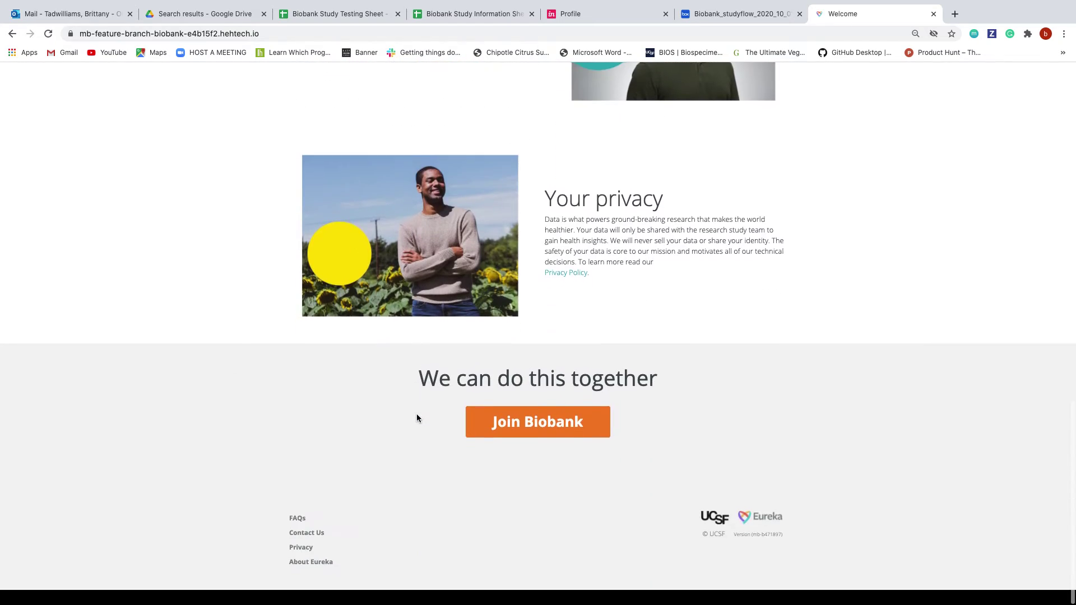
scroll(416, 414, up, 15)
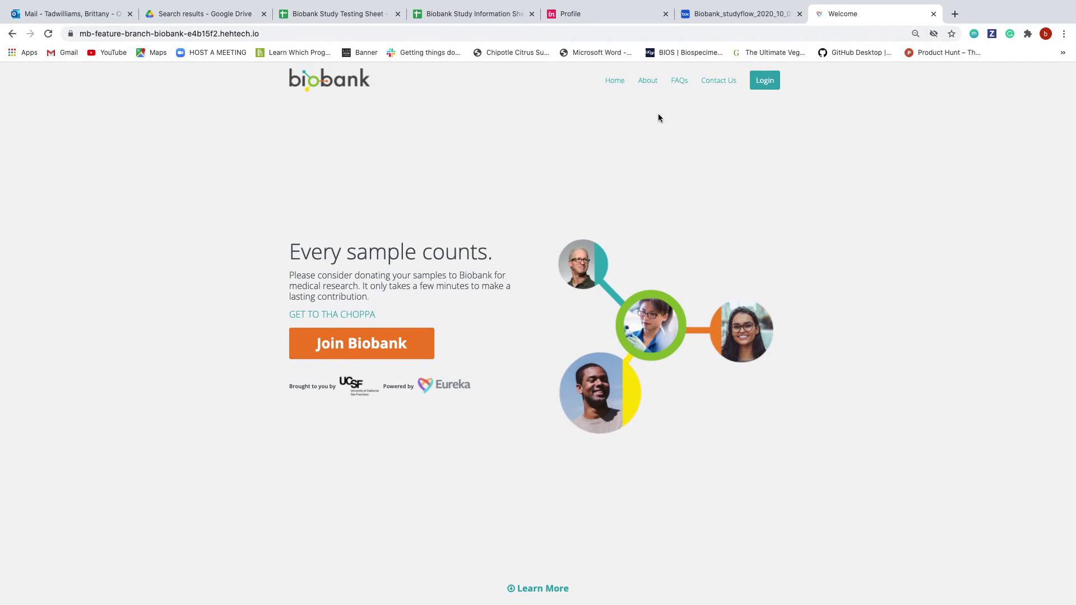
click(643, 85)
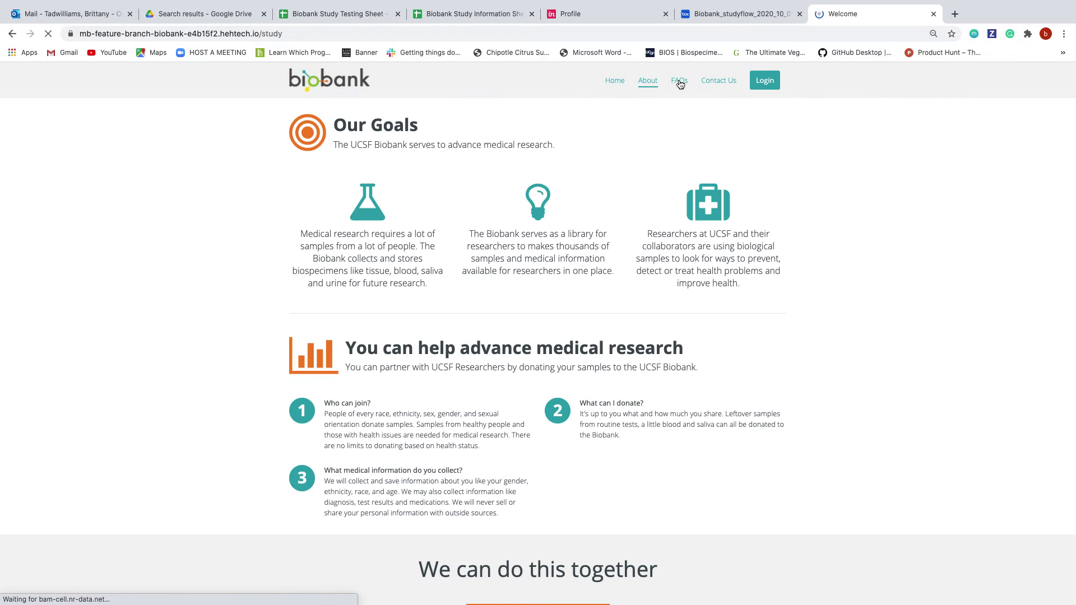
click(679, 82)
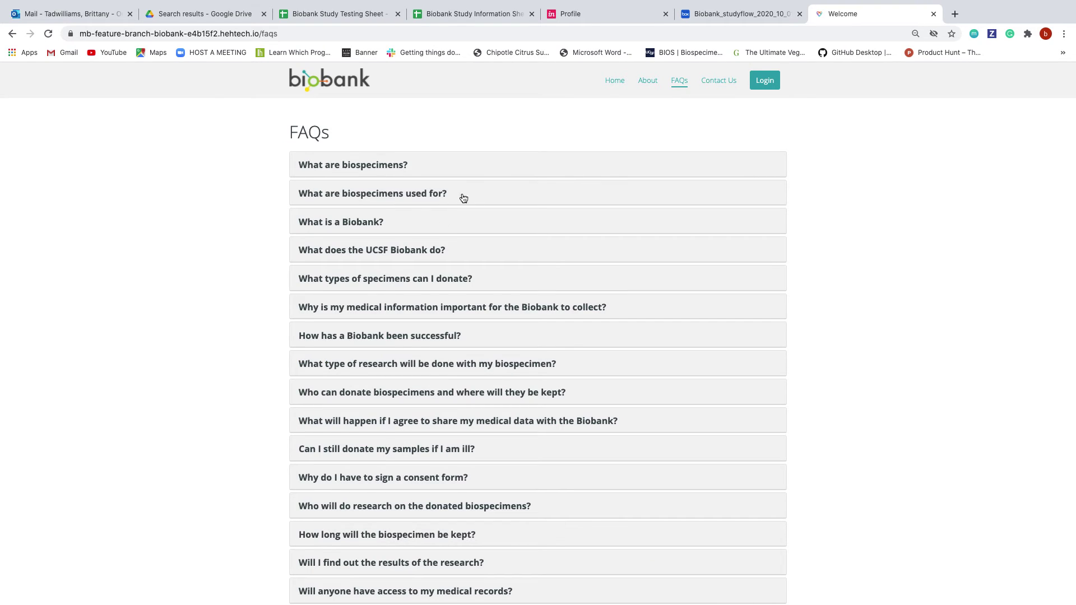
scroll(410, 342, down, 4)
scroll(409, 345, up, 4)
click(361, 169)
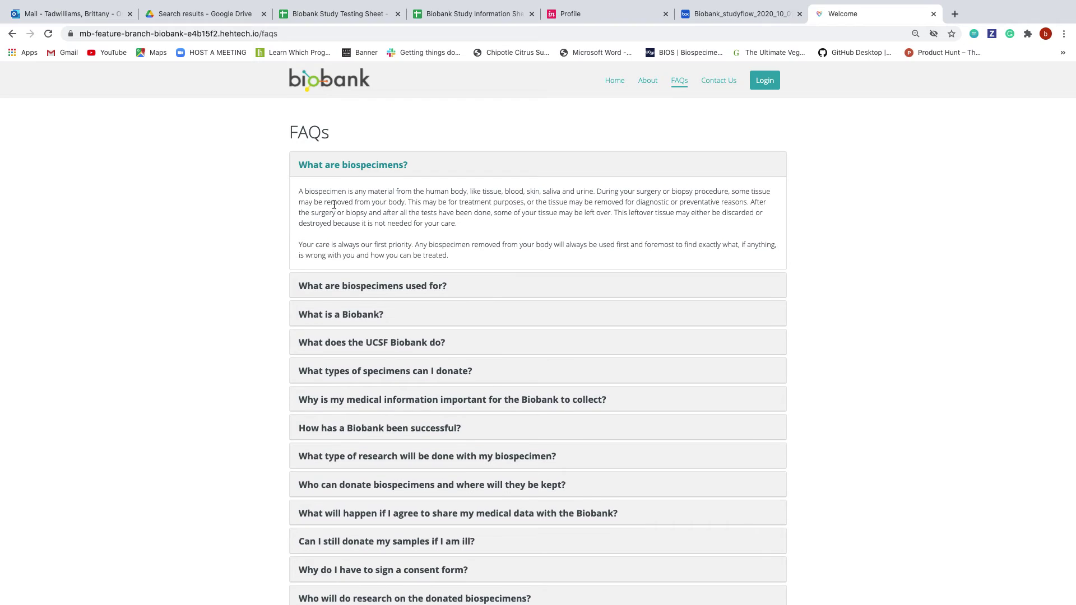
click(439, 163)
click(712, 84)
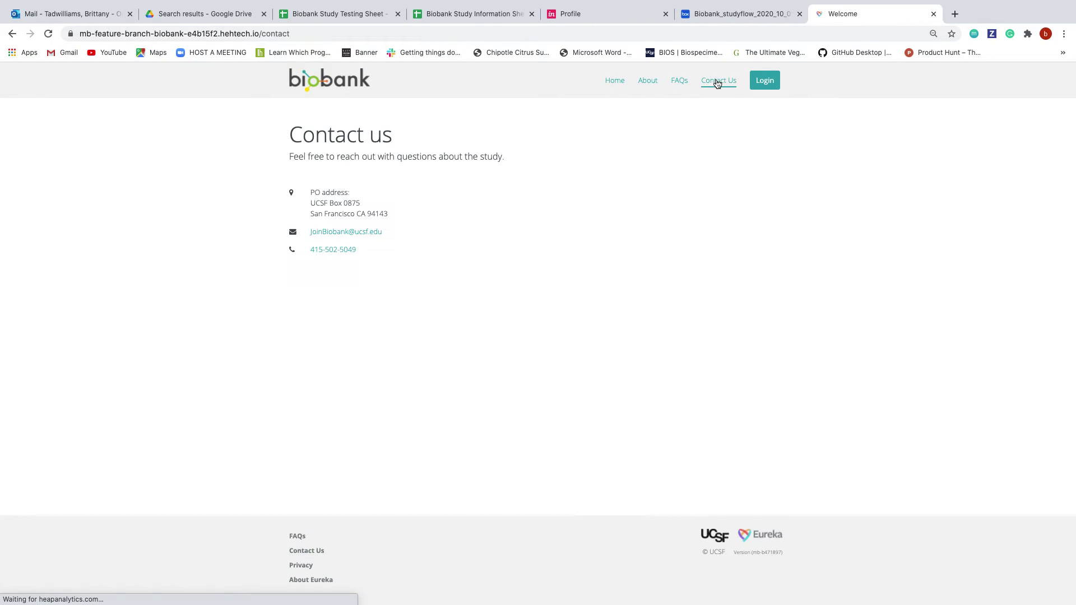
click(612, 85)
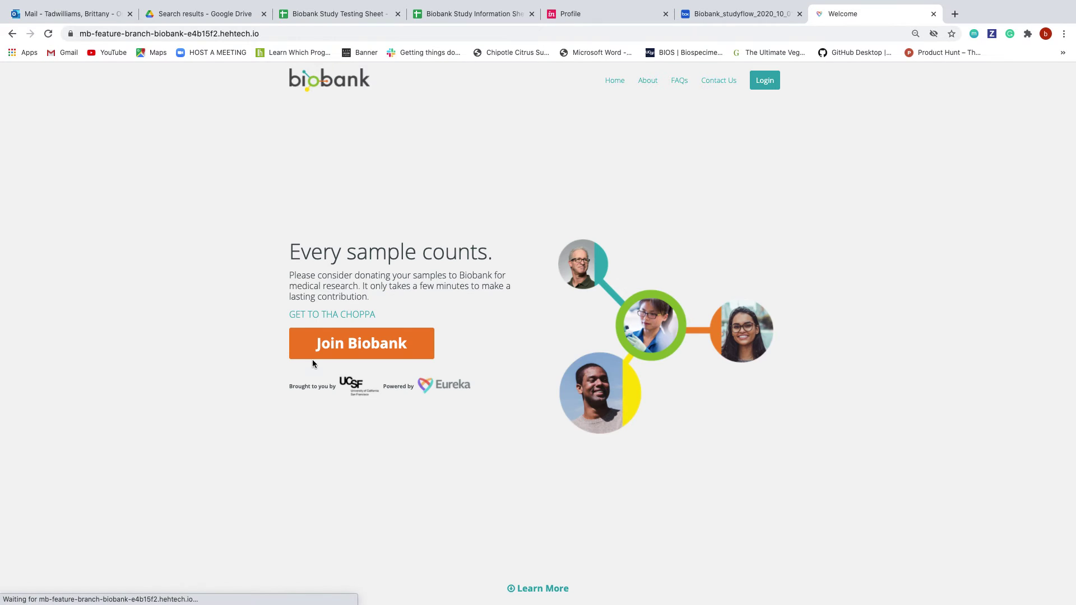
Step: Join Biobank and go through the sign-up, indicating that there is no cell phone
click(368, 344)
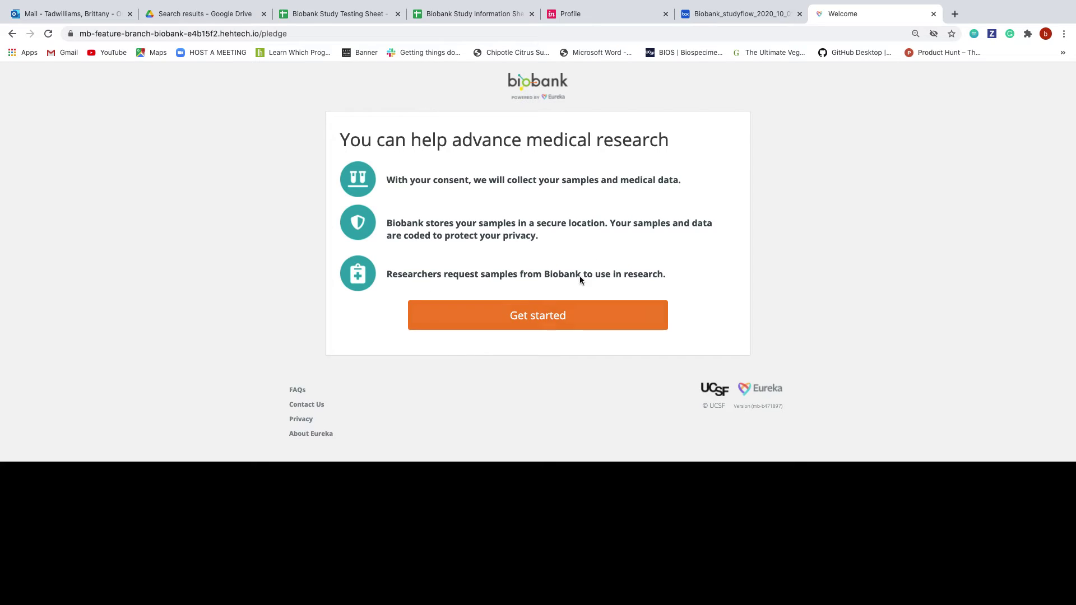
click(521, 316)
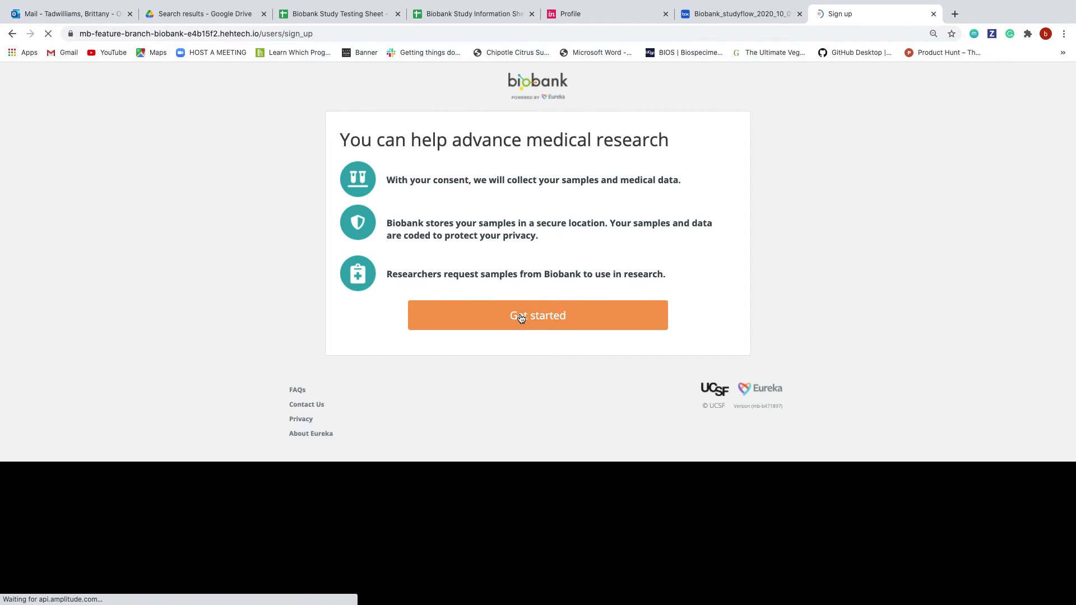
click(546, 131)
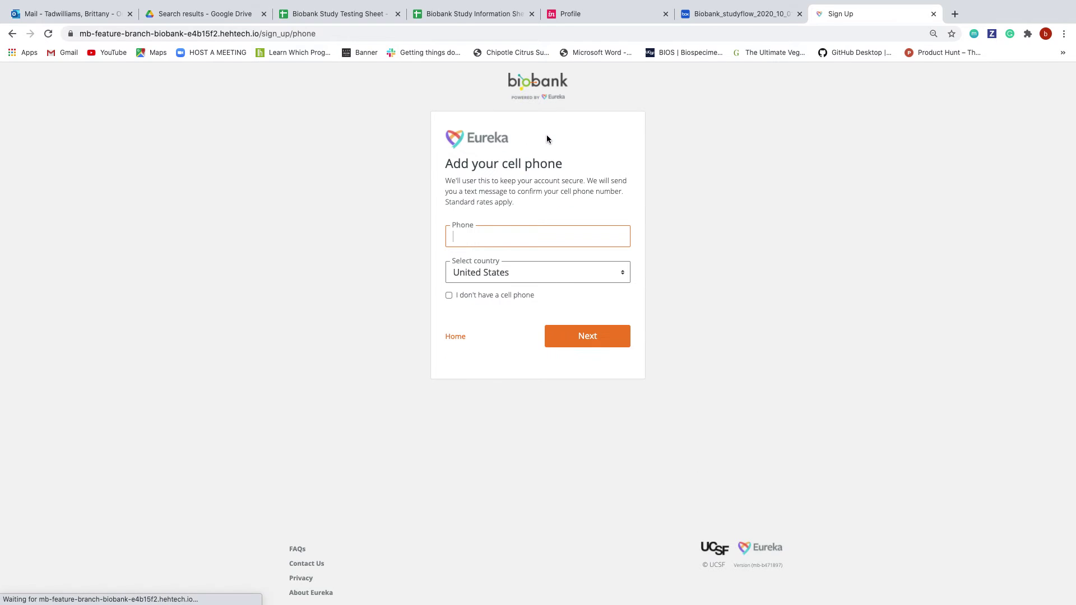
click(472, 297)
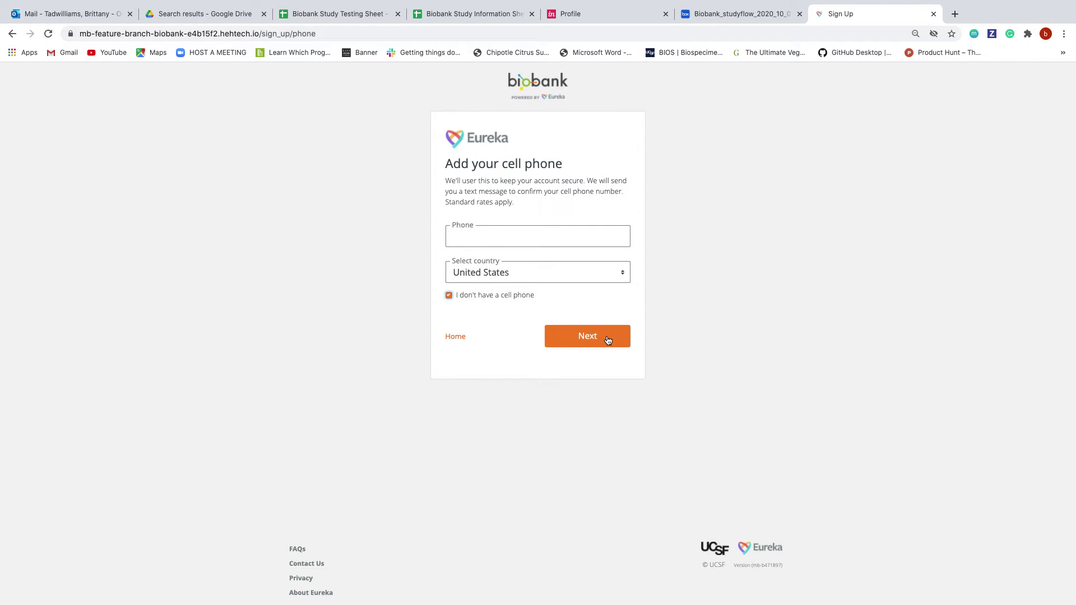
click(607, 337)
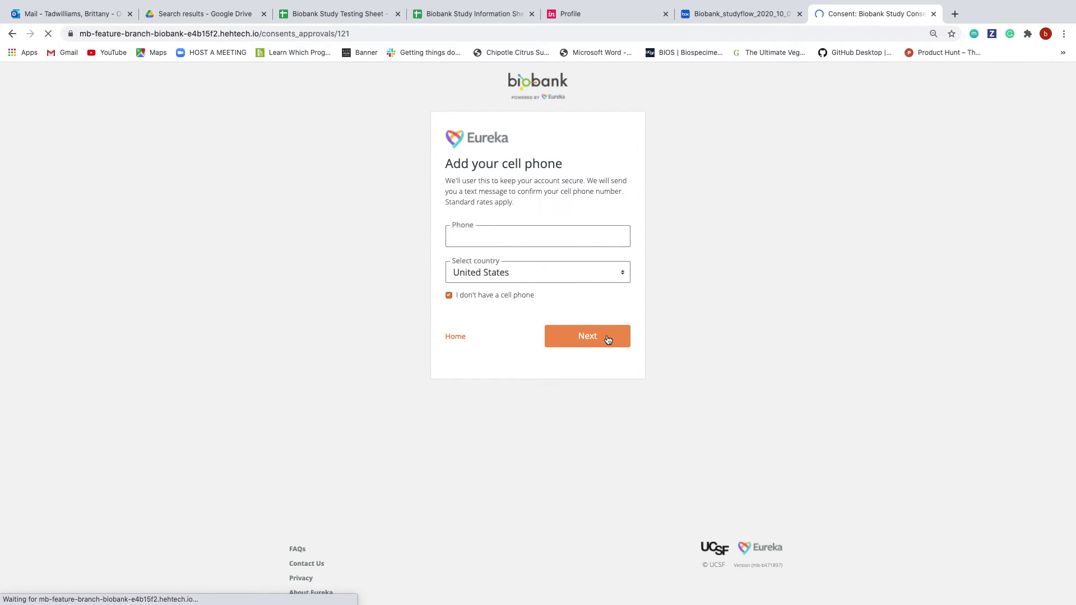
Step: Continue to the study consent and agree to use electronic records and signatures
scroll(606, 335, up, 5)
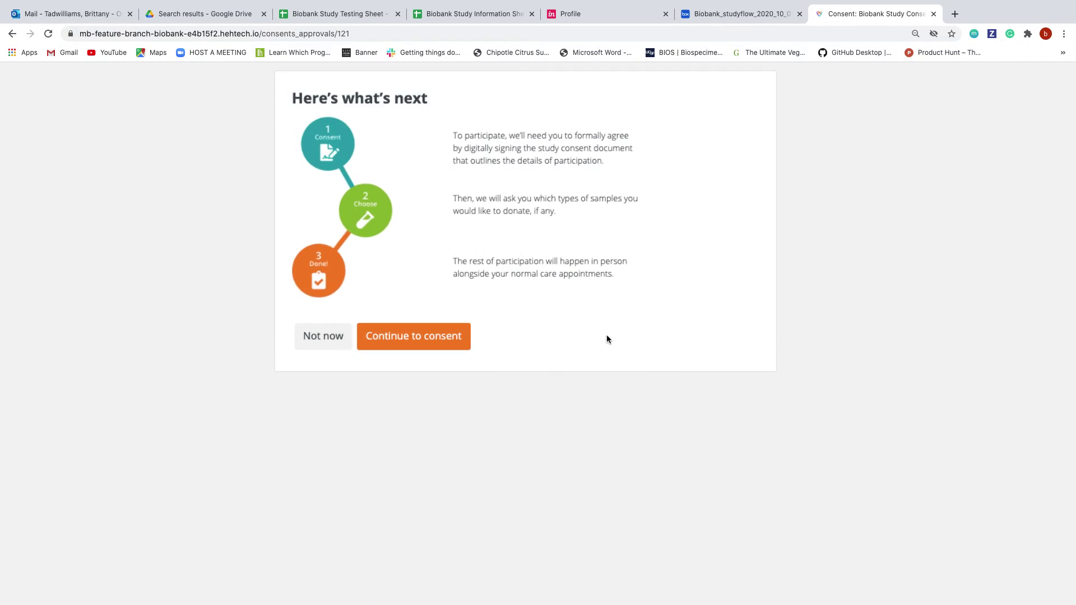
scroll(596, 360, up, 3)
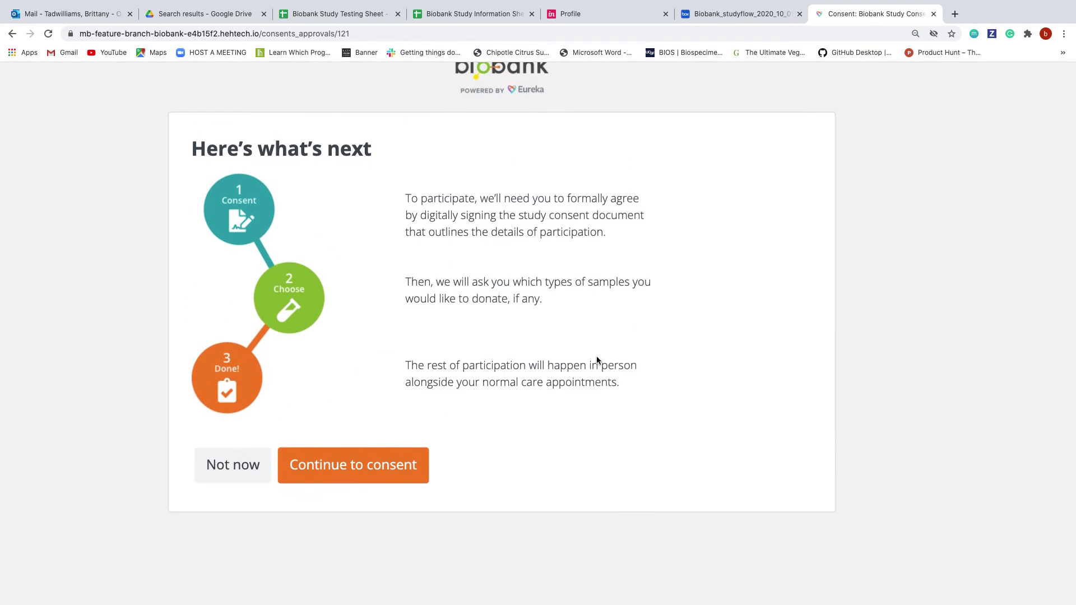
click(423, 480)
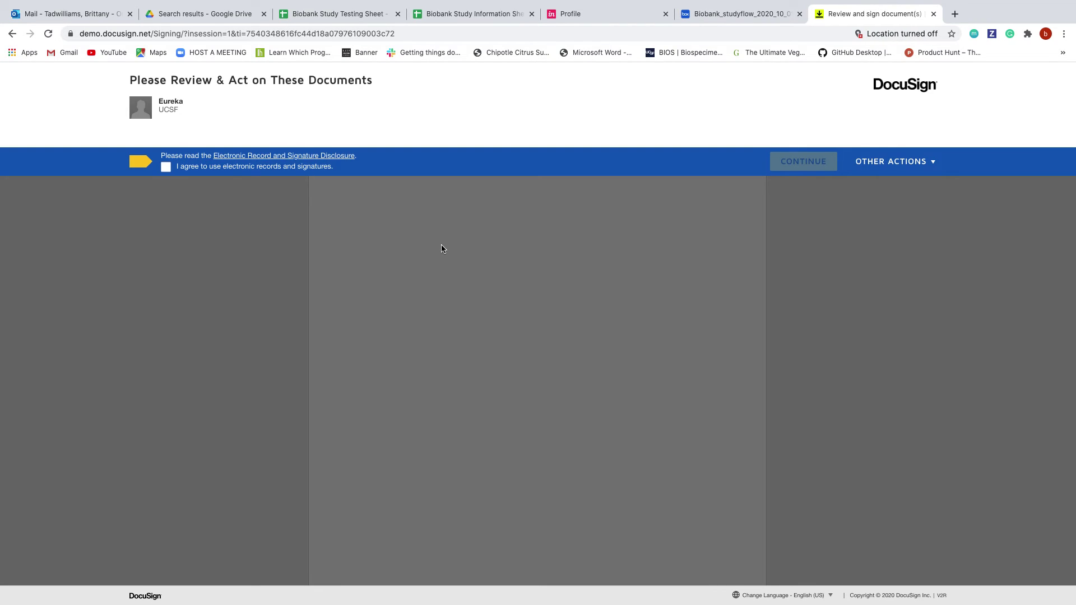
click(166, 167)
click(787, 161)
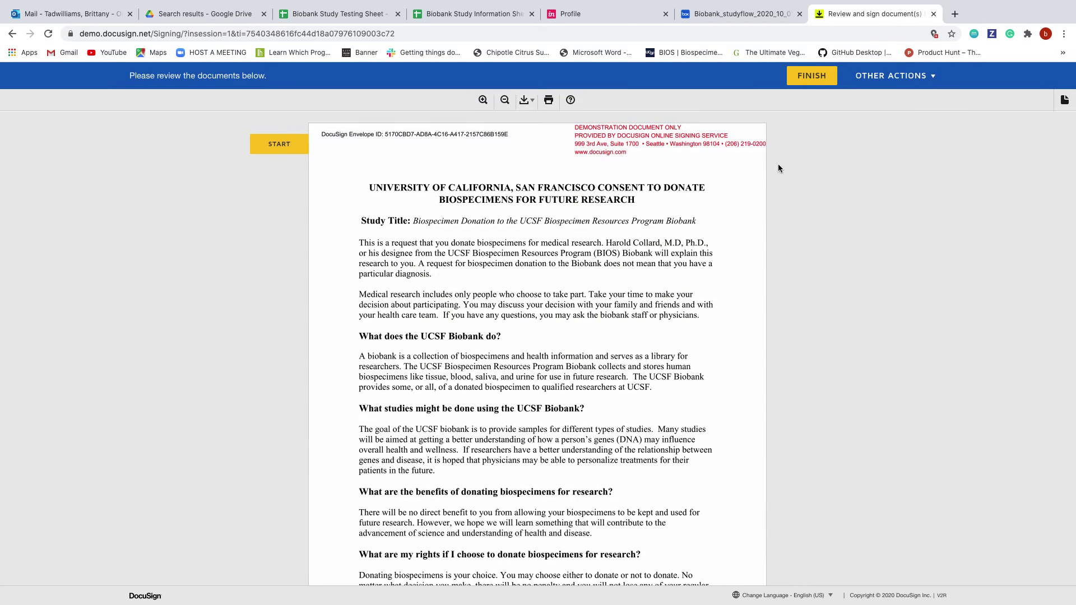
Step: Adopt the suggested signature, fill in the required signature and initial fields of the consent documents, and finish signing
click(276, 151)
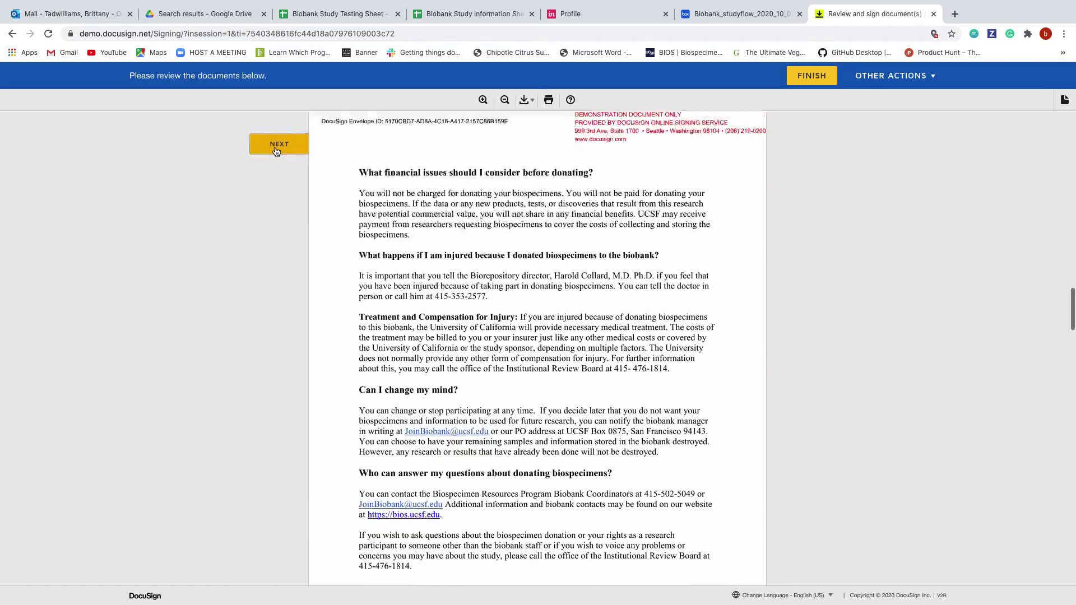
click(583, 357)
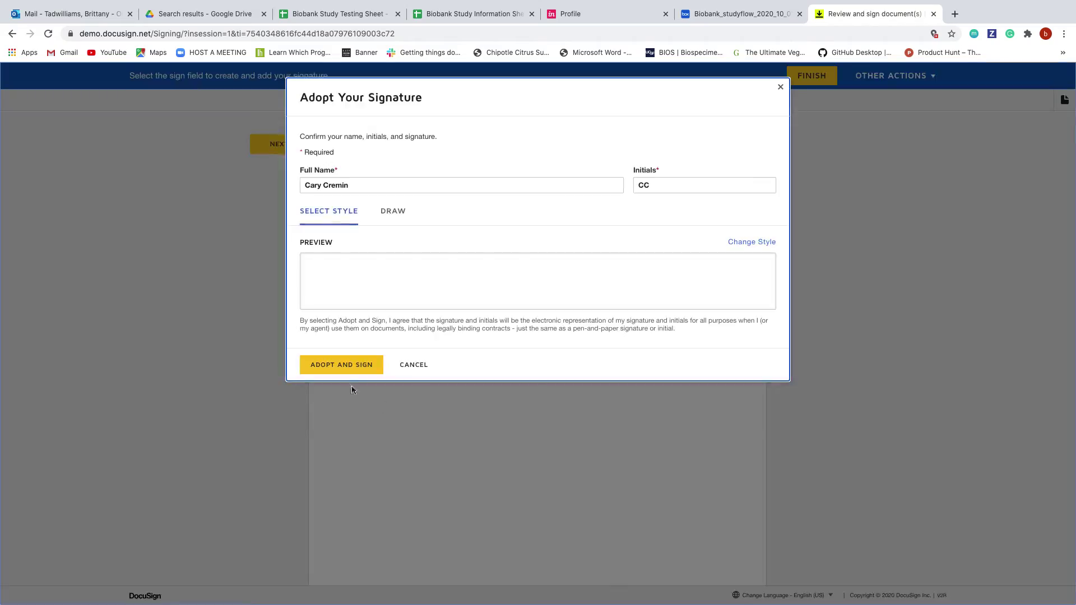
click(343, 365)
click(280, 144)
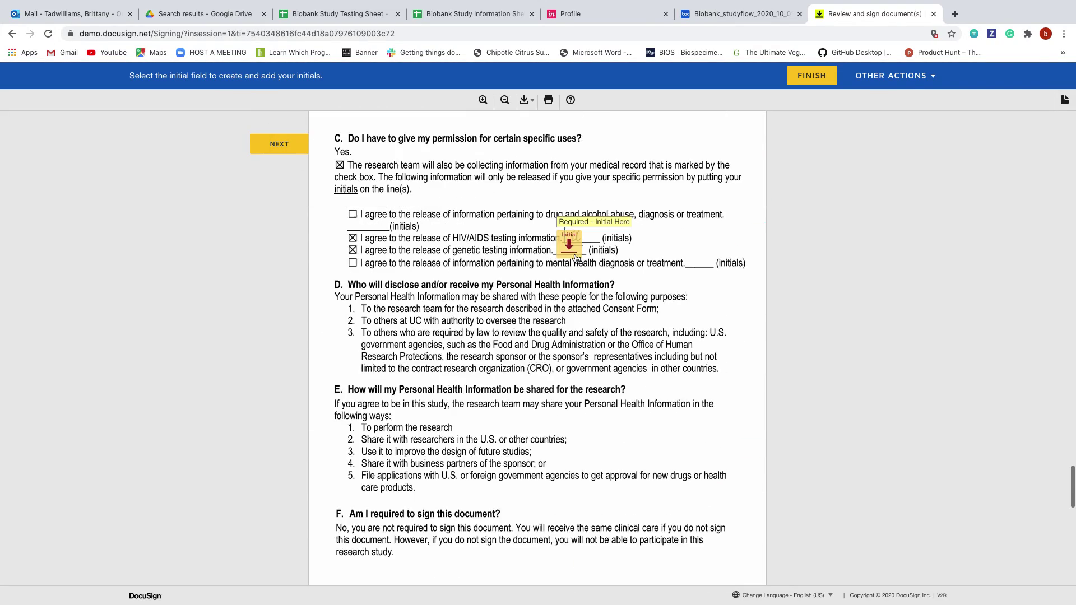
click(569, 247)
click(481, 475)
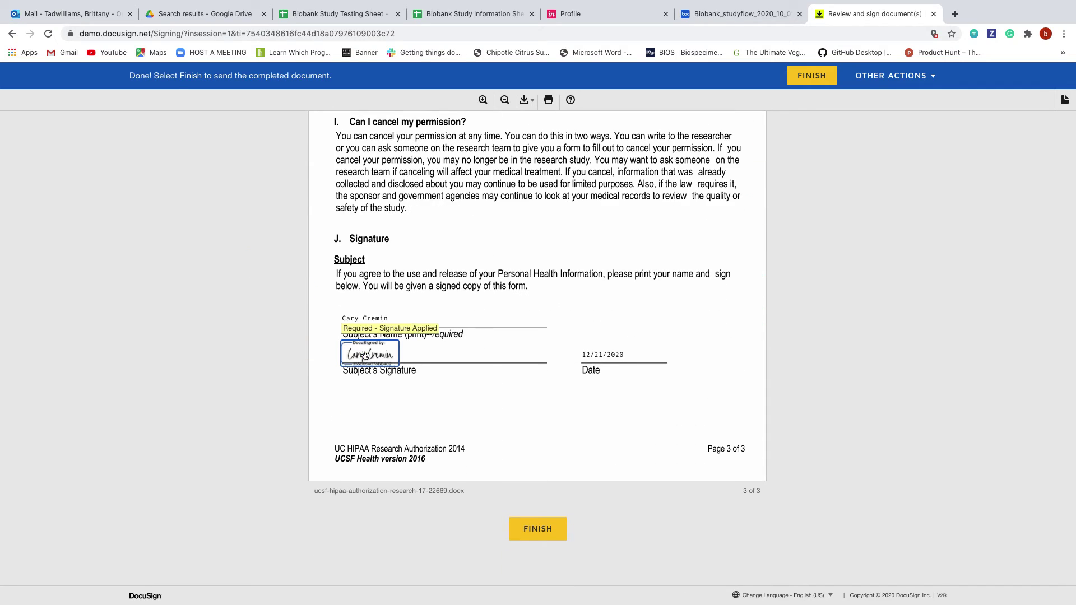
click(537, 531)
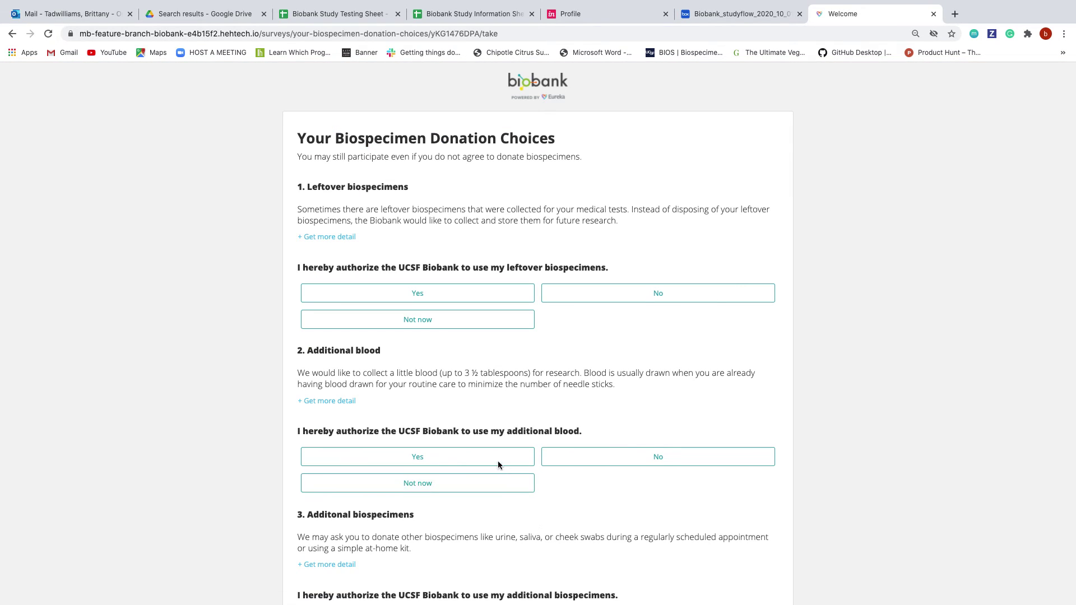
Step: Answer Yes to authorizing the UCSF Biobank to use additional blood and leftover biospecimens
click(499, 462)
scroll(499, 465, down, 5)
scroll(496, 459, up, 6)
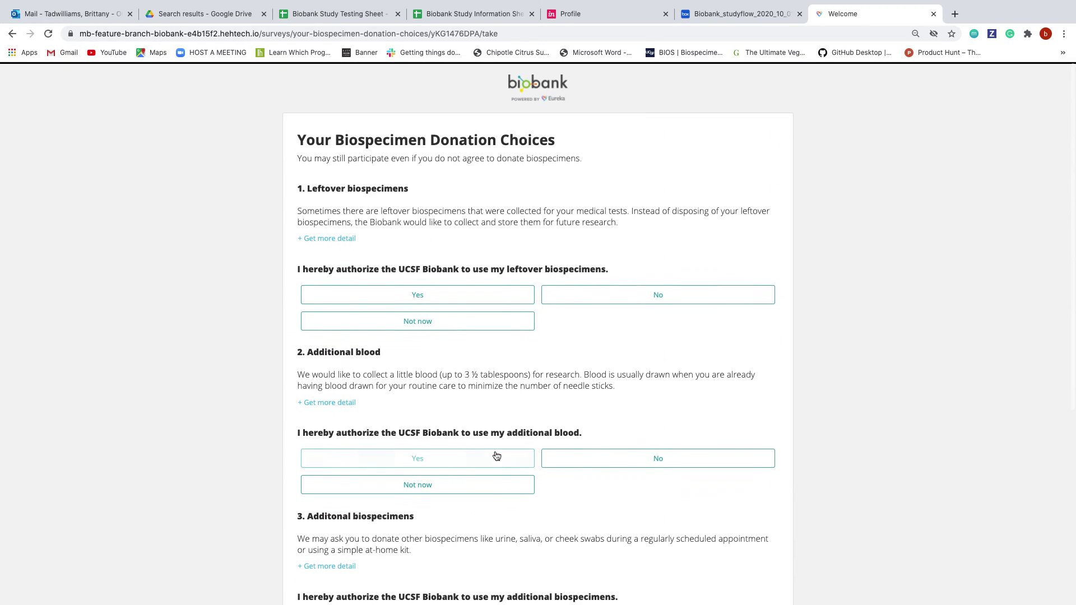
click(452, 297)
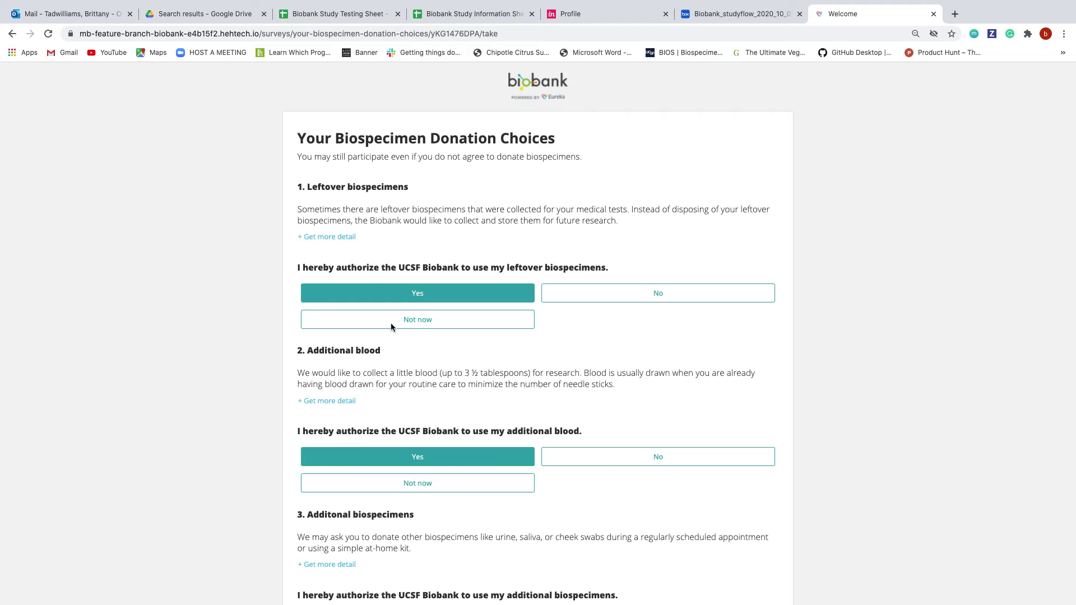
Step: Expand the details of the donation choices and answer Yes to authorizing the use of additional biospecimens
click(341, 237)
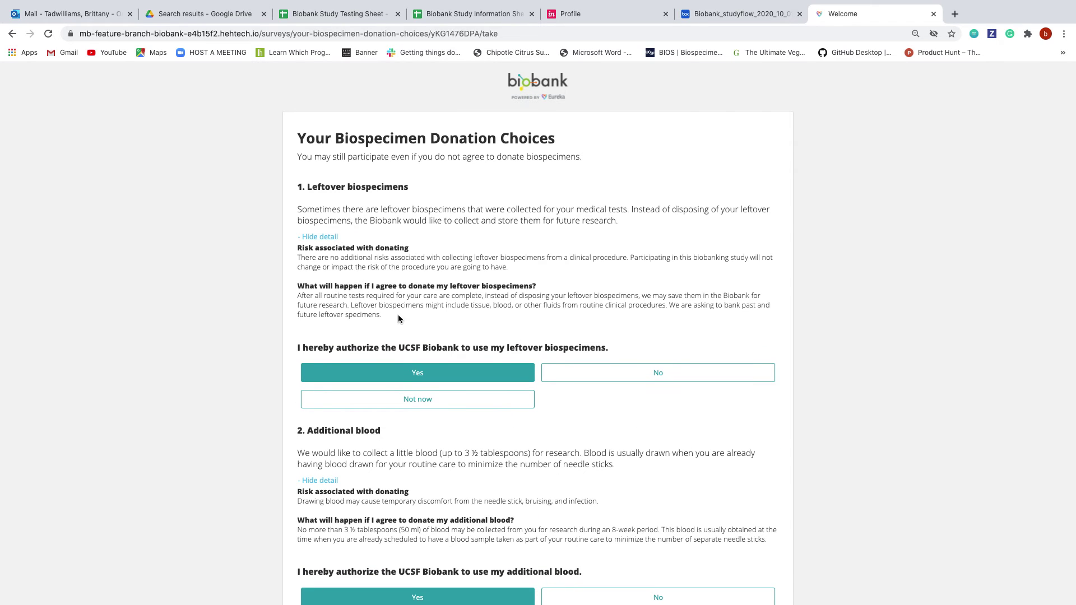
scroll(399, 319, down, 4)
scroll(353, 455, down, 2)
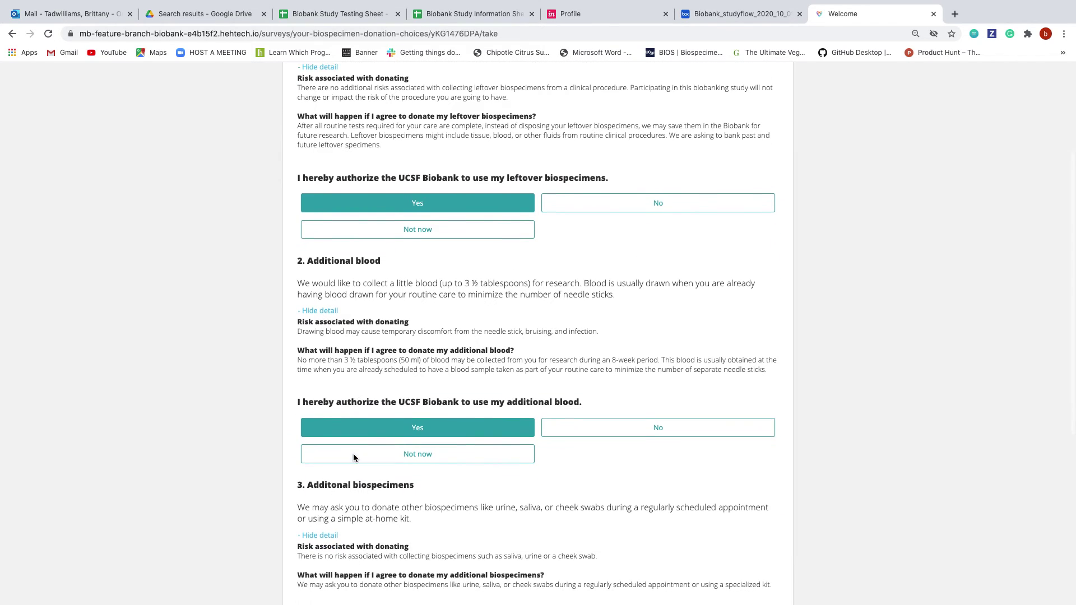
scroll(353, 458, down, 4)
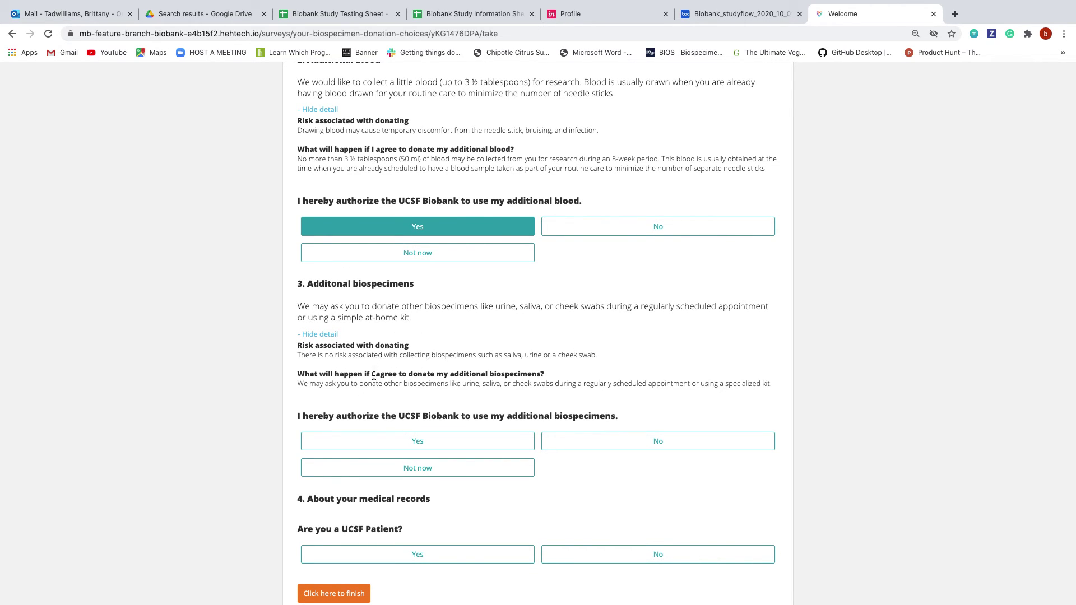
click(382, 442)
Step: Answer Yes to being a UCSF patient and to having a MyChart account, and finish the survey
scroll(473, 494, down, 3)
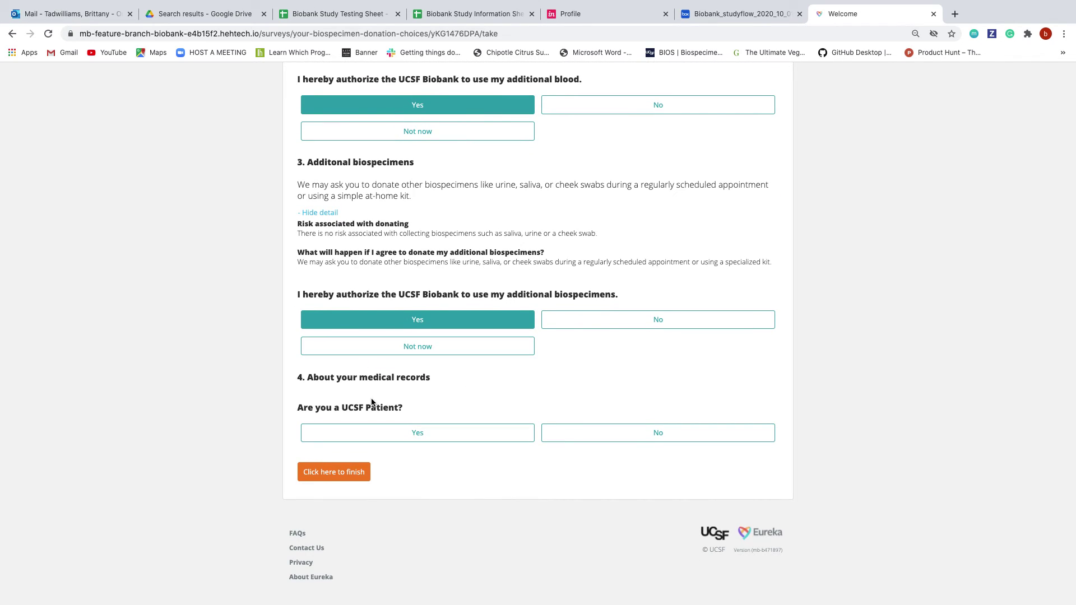
click(453, 435)
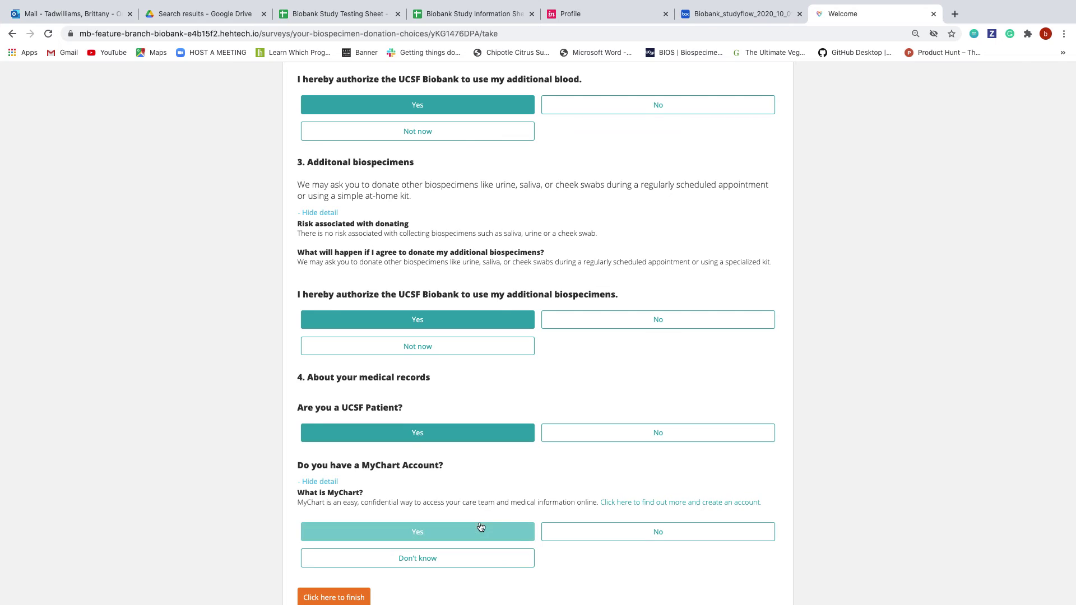
scroll(480, 527, down, 3)
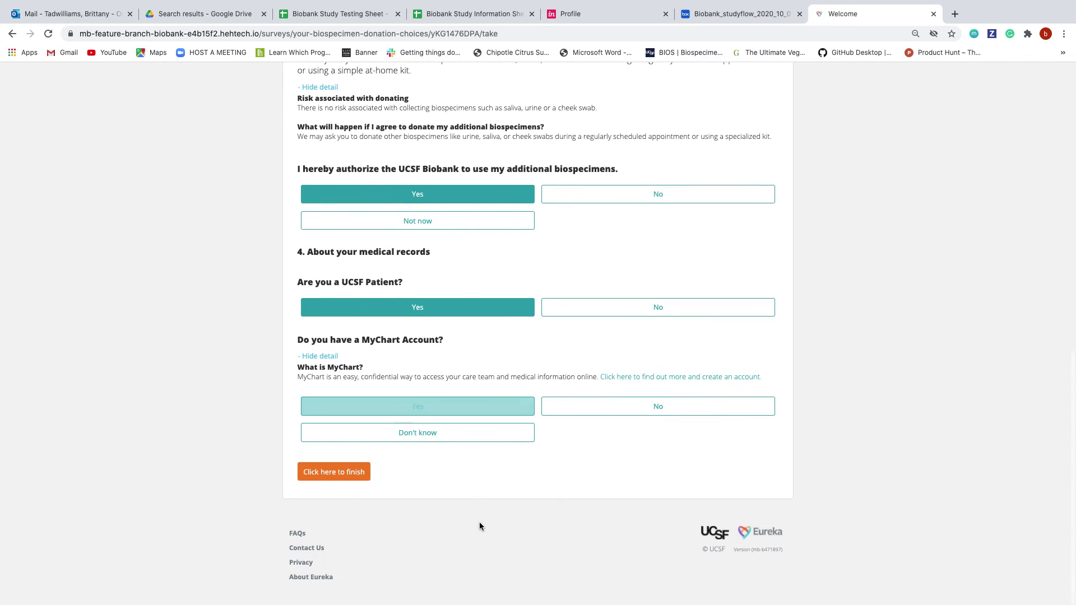
click(448, 407)
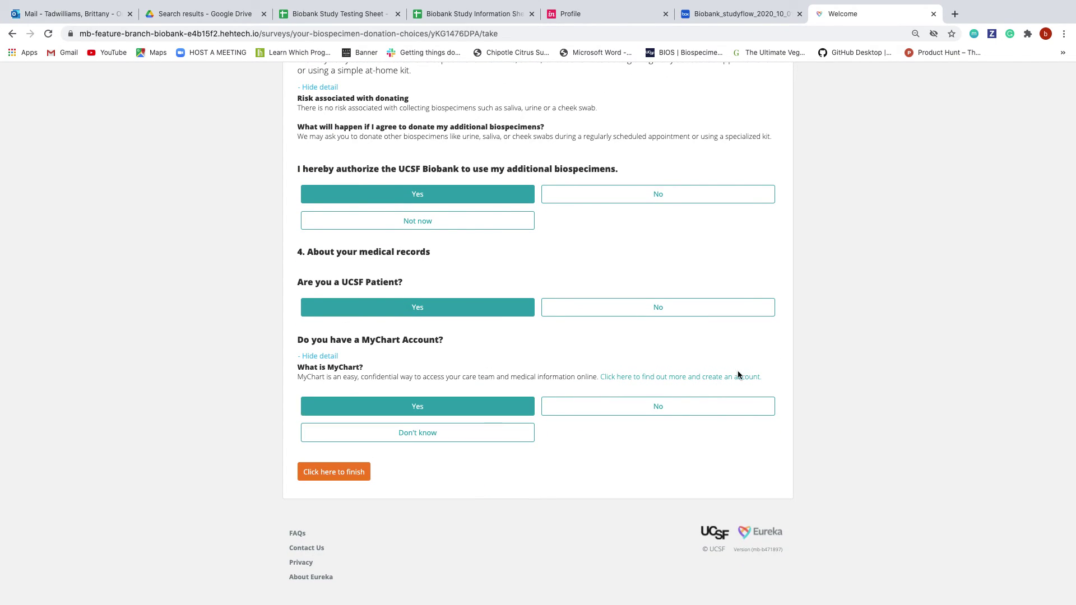
click(339, 472)
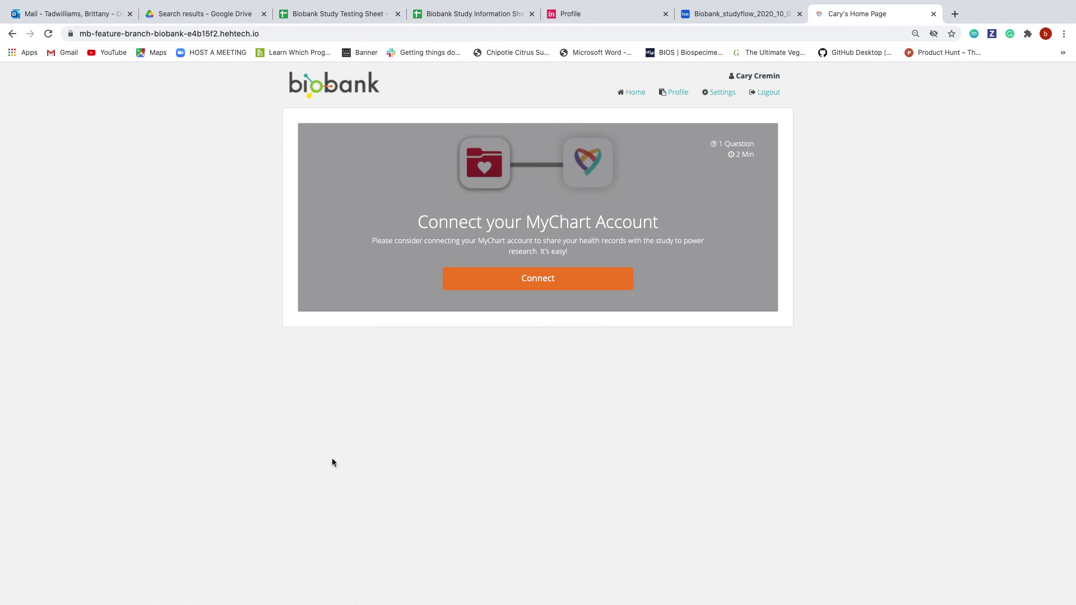
Step: Start connecting a MyChart account to the Biobank study and proceed to the MyChart sign-in page
click(515, 275)
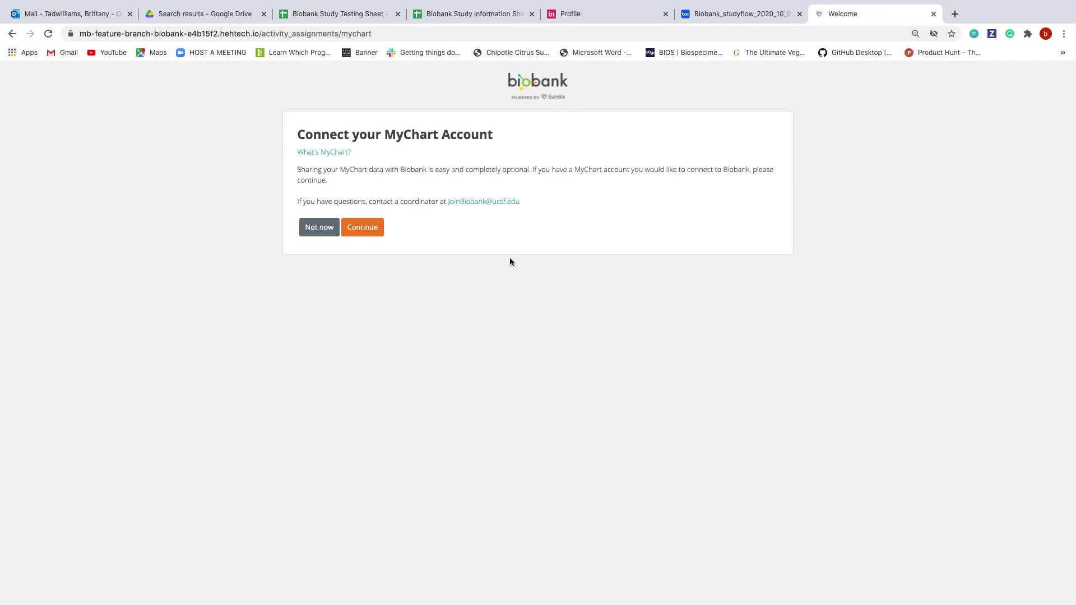
click(359, 230)
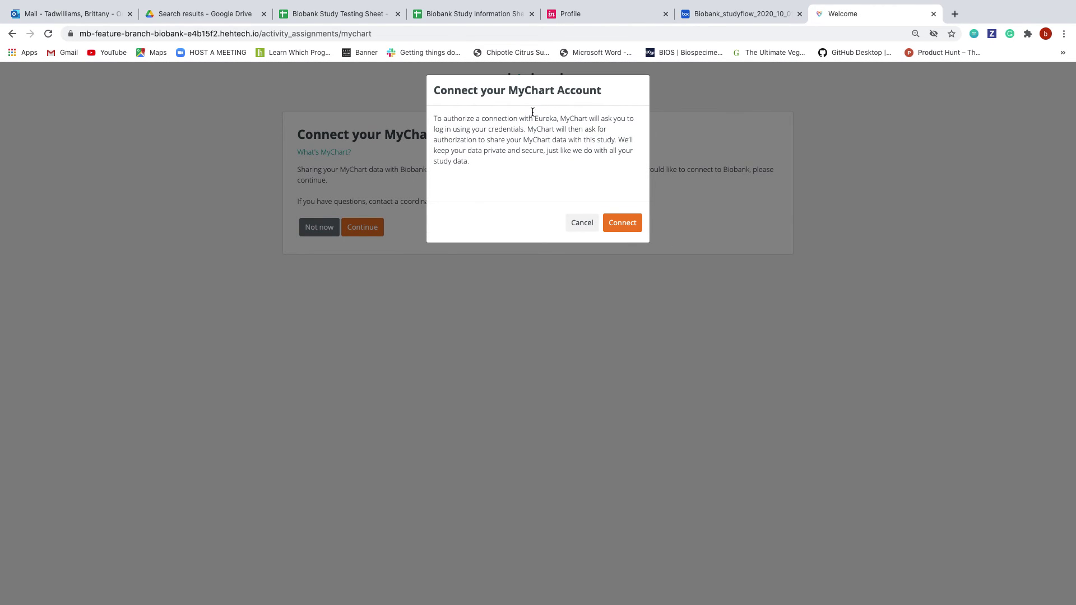
click(633, 225)
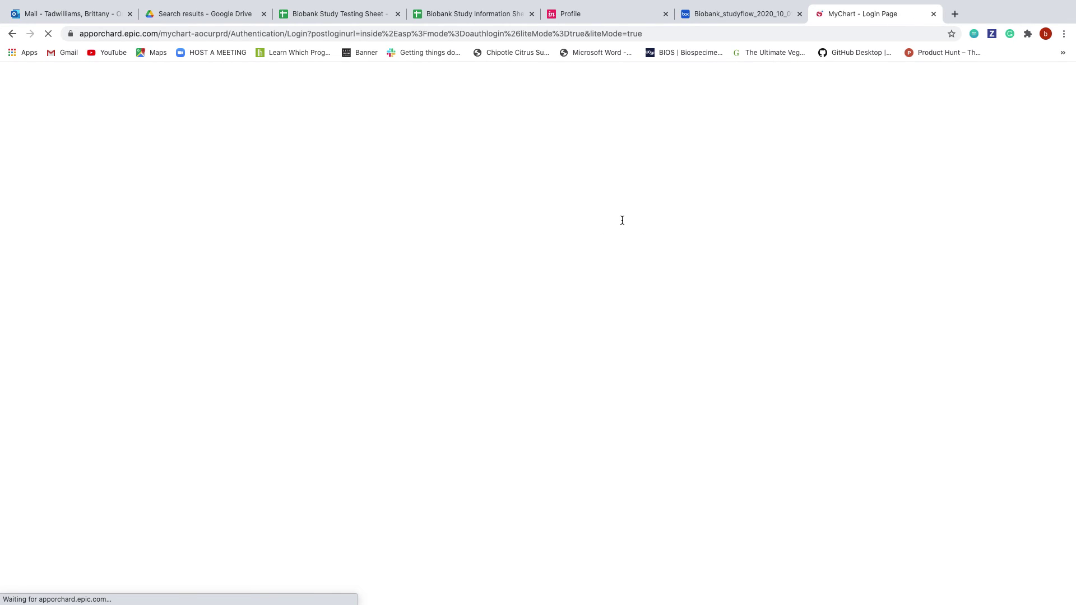
Step: Try to sign in to MyChart by entering the account username and password, removing one letter from the username before submitting
text(m)
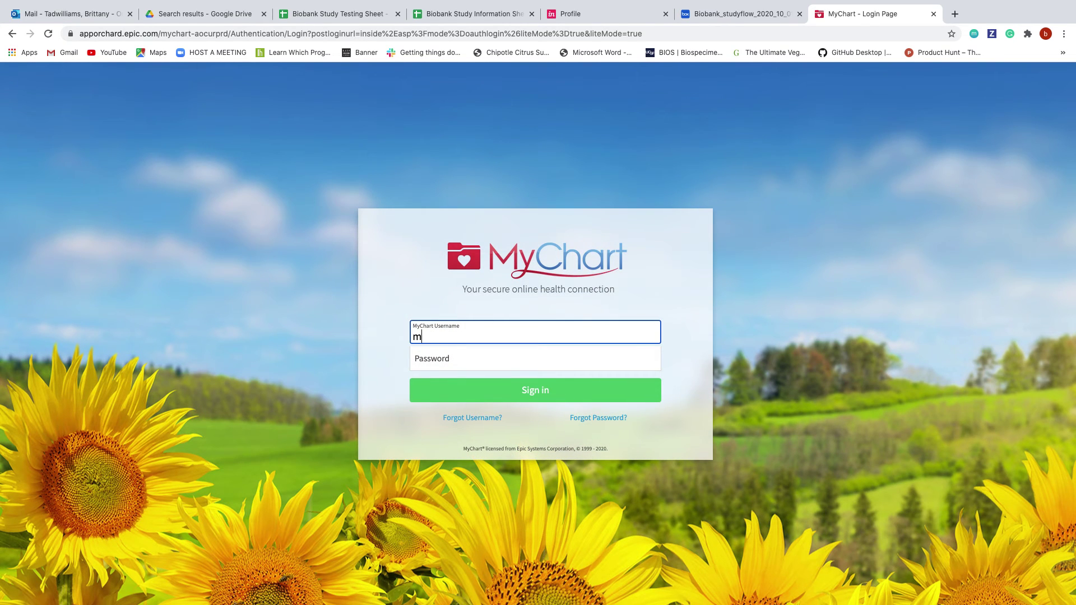
text(ychartteddy)
key(Tab)
text(•)
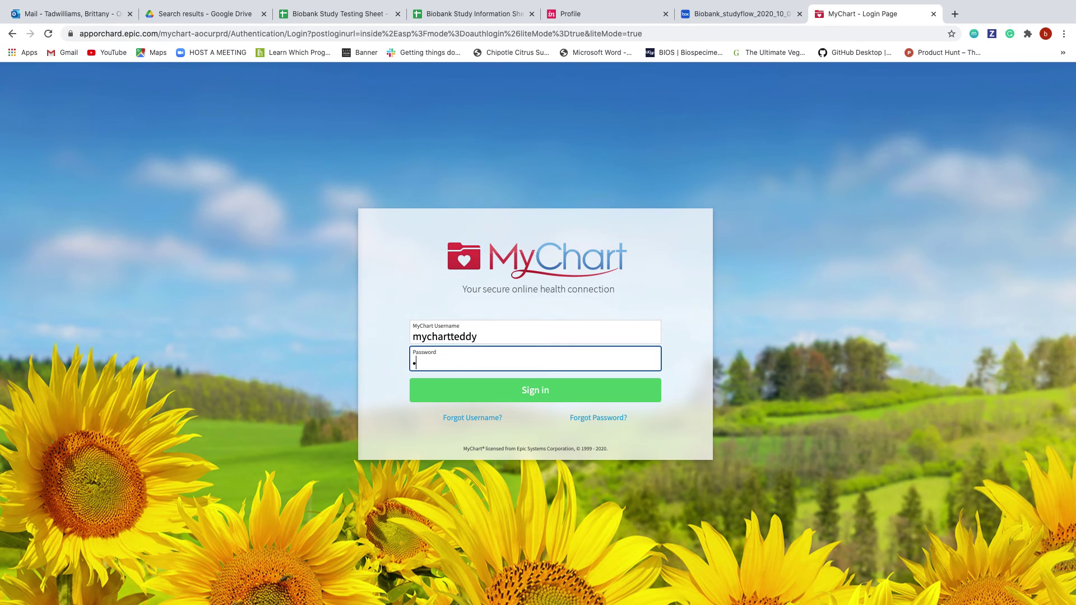
click(454, 336)
key(BackSpace)
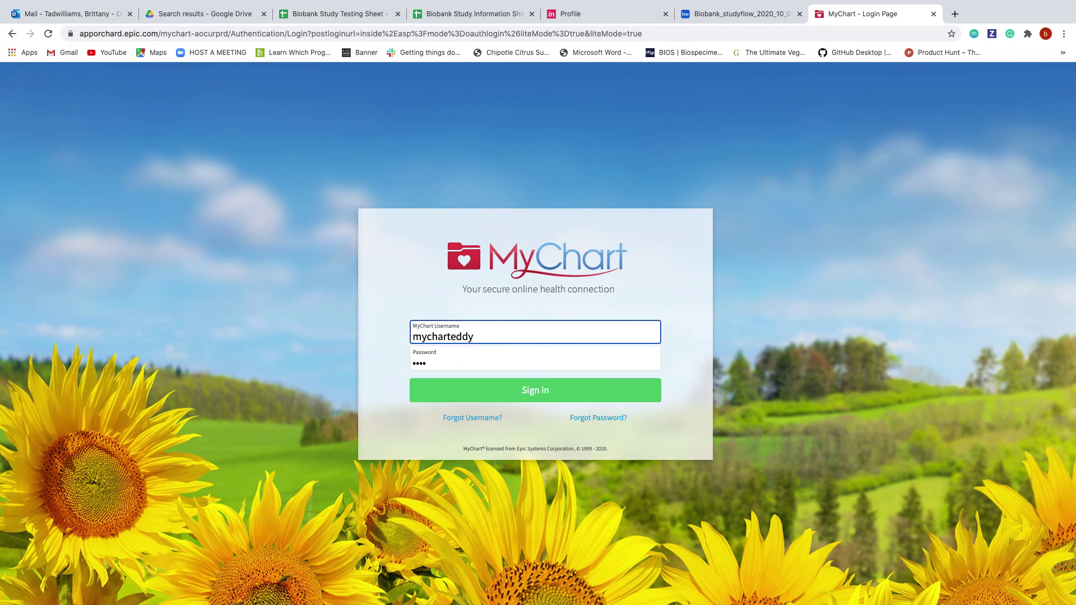
click(500, 393)
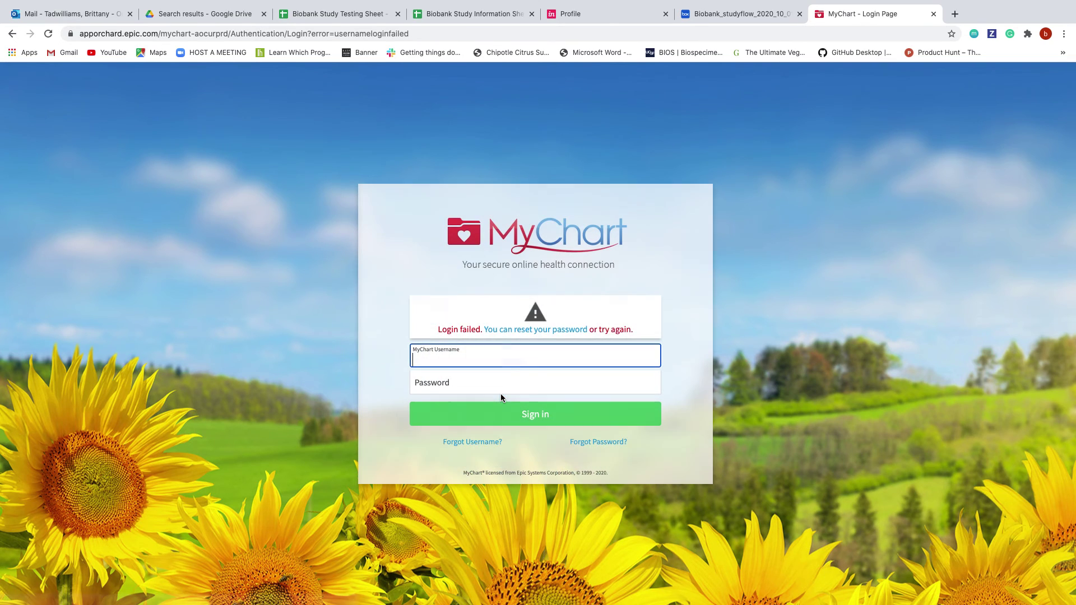
Step: Re-enter the MyChart username and account password and sign in
text(mycahrhartteddy)
key(Tab)
text(••)
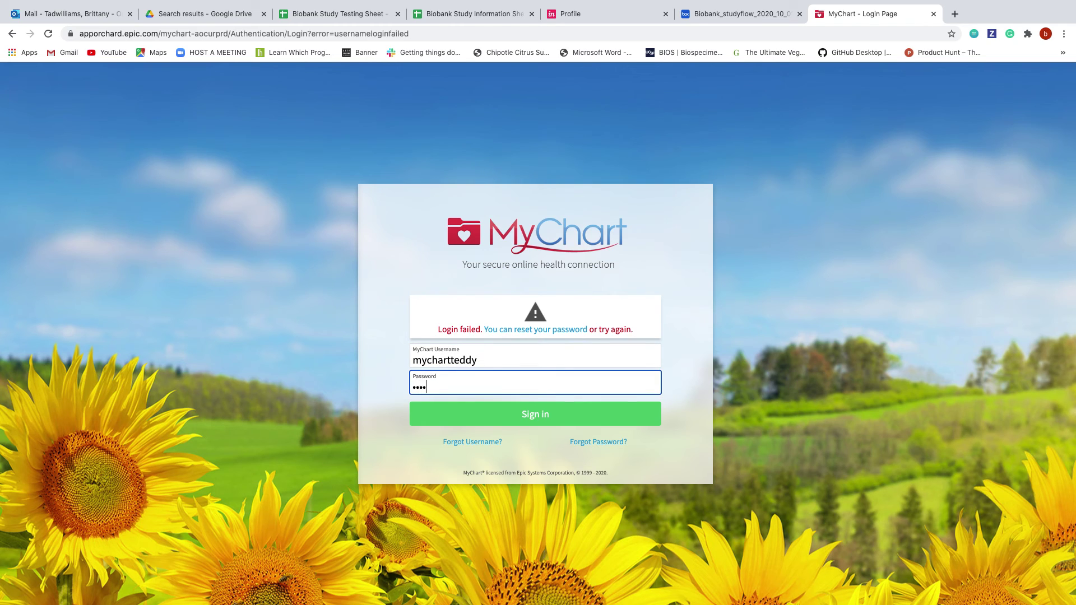
text(••)
click(553, 413)
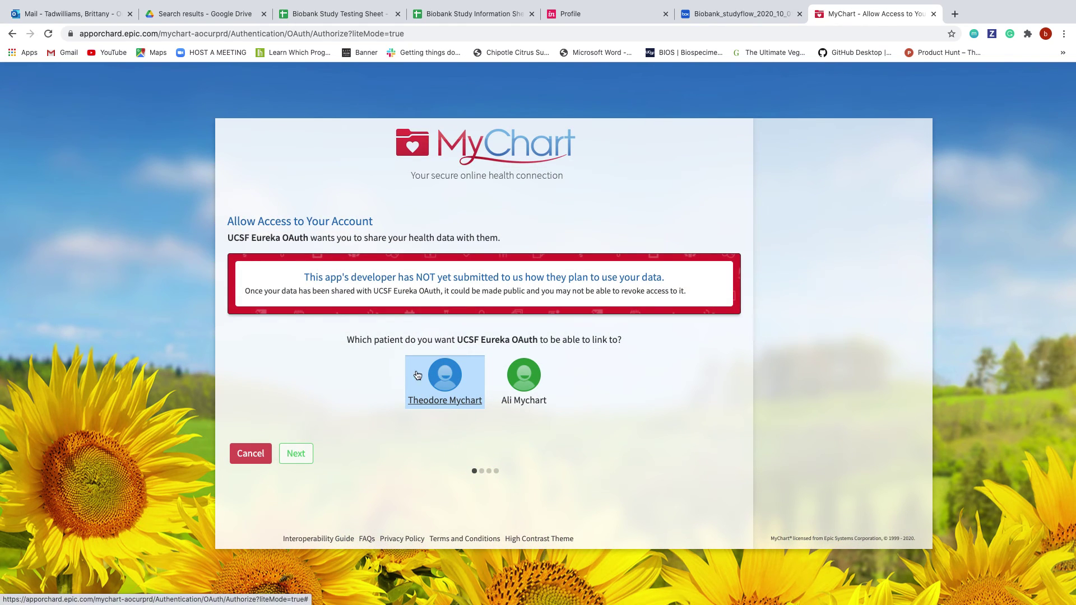
Step: Choose the first listed patient to link, continue through the app and shared-information disclosures, and allow UCSF Eureka OAuth access
click(297, 455)
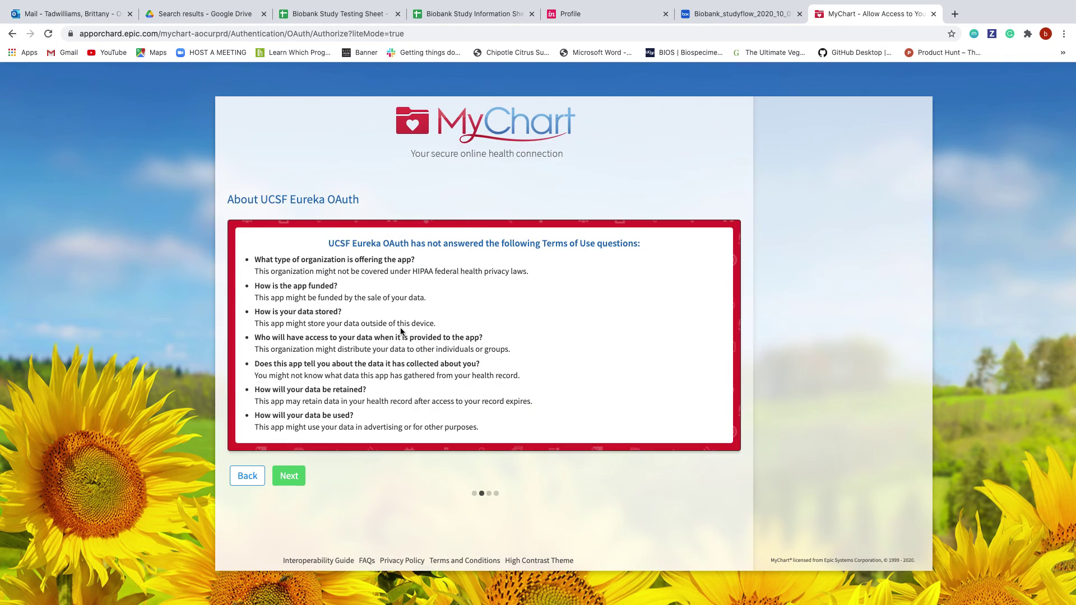
click(293, 484)
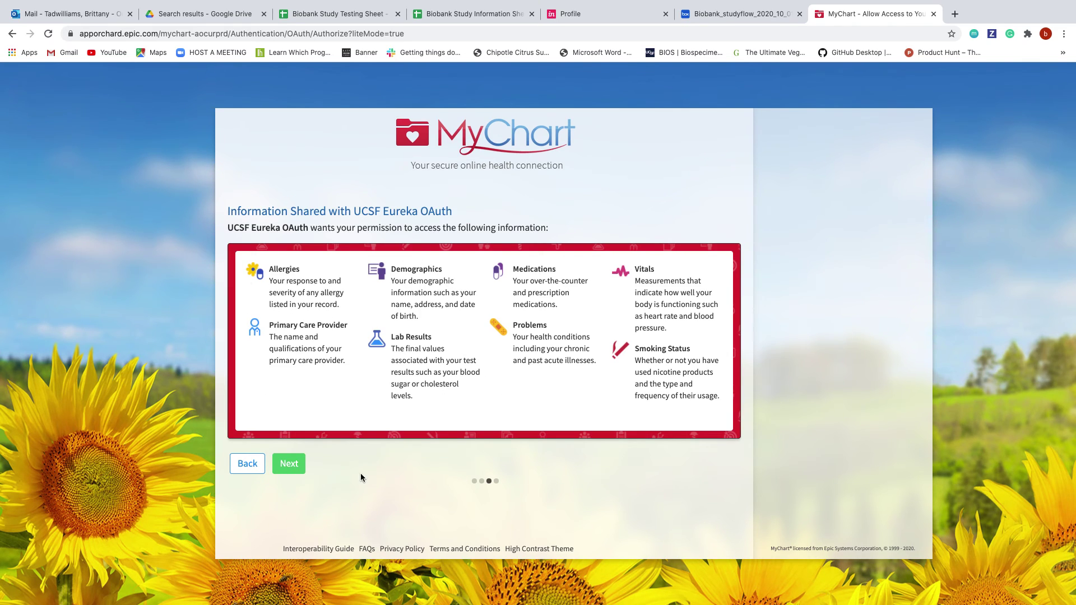
click(288, 463)
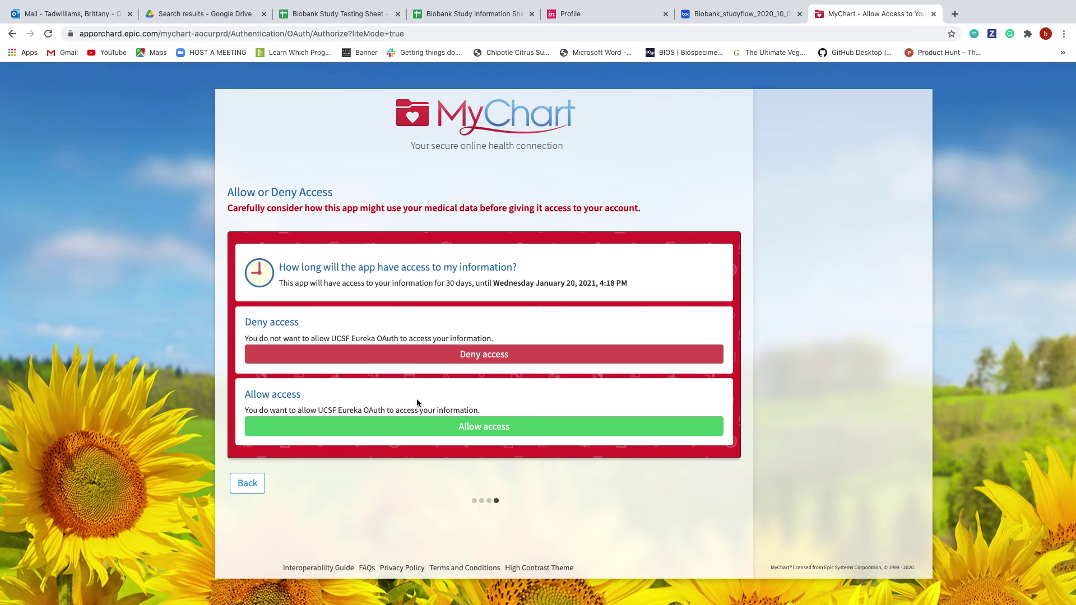
click(427, 430)
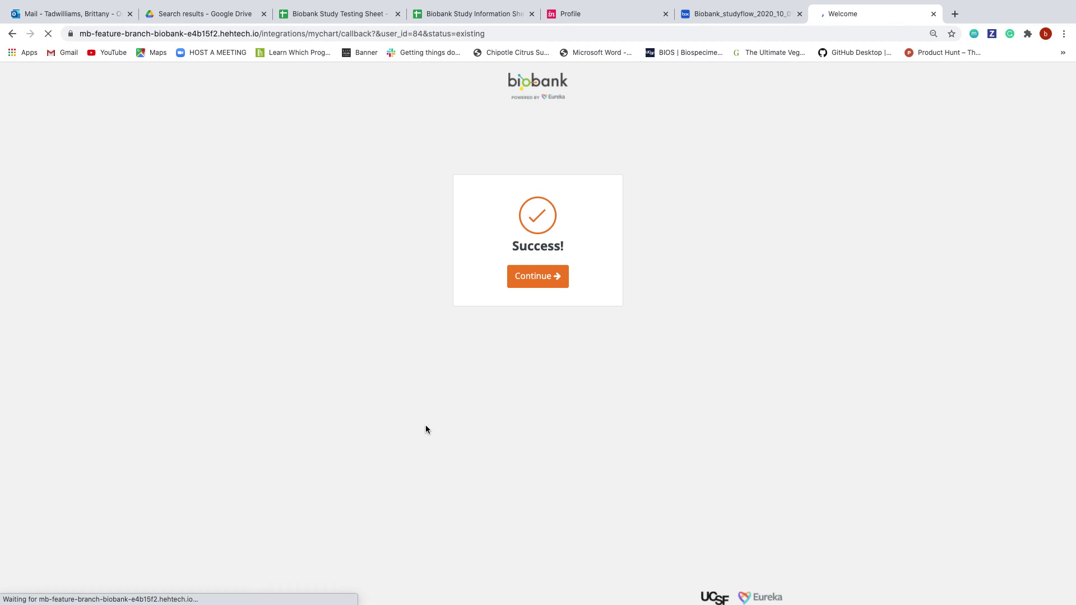
Step: Complete the MyChart connection activity and open the participant's profile page to check the connected apps
click(560, 278)
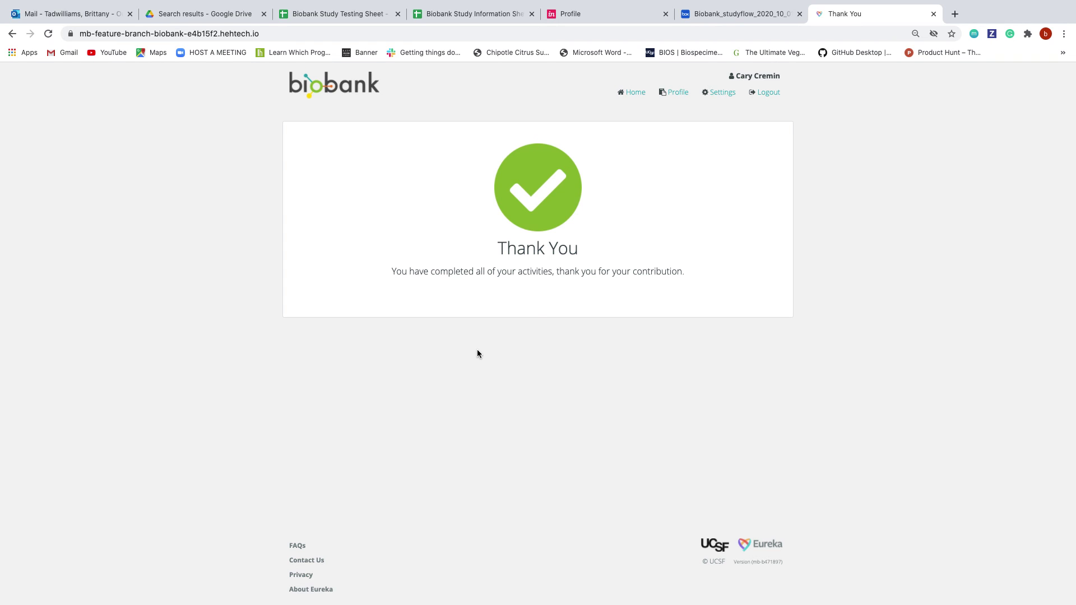
click(677, 95)
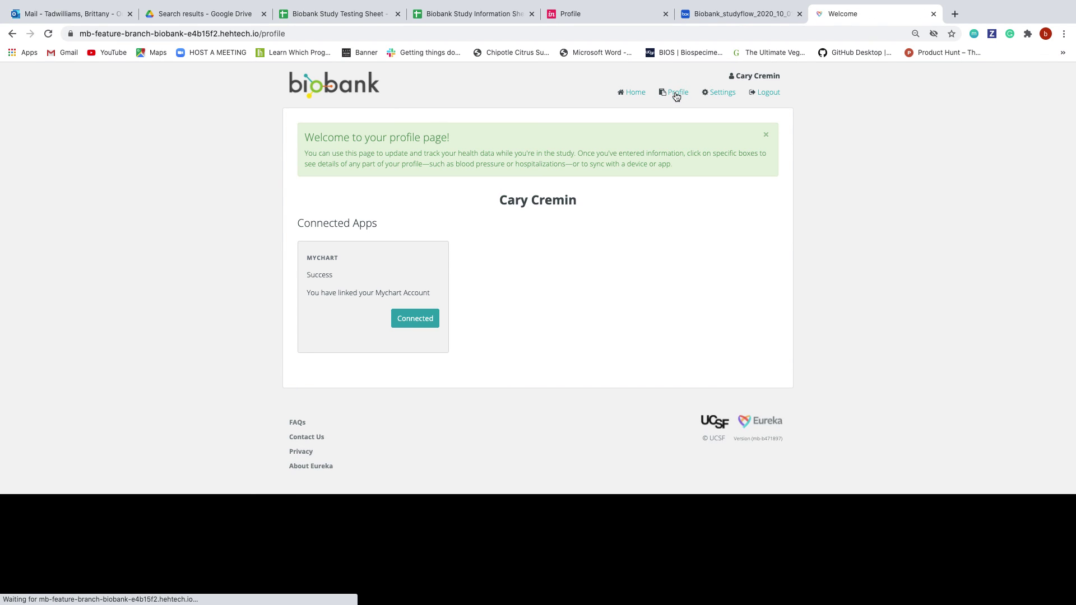